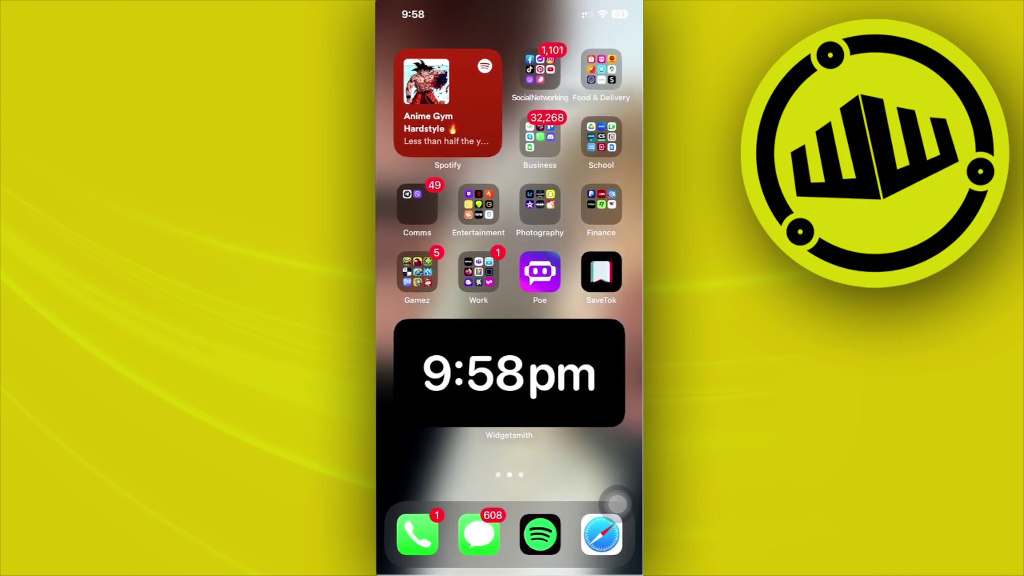
Step: Launch the Instagram app from the Home Screen's Social Networking folder
click(539, 71)
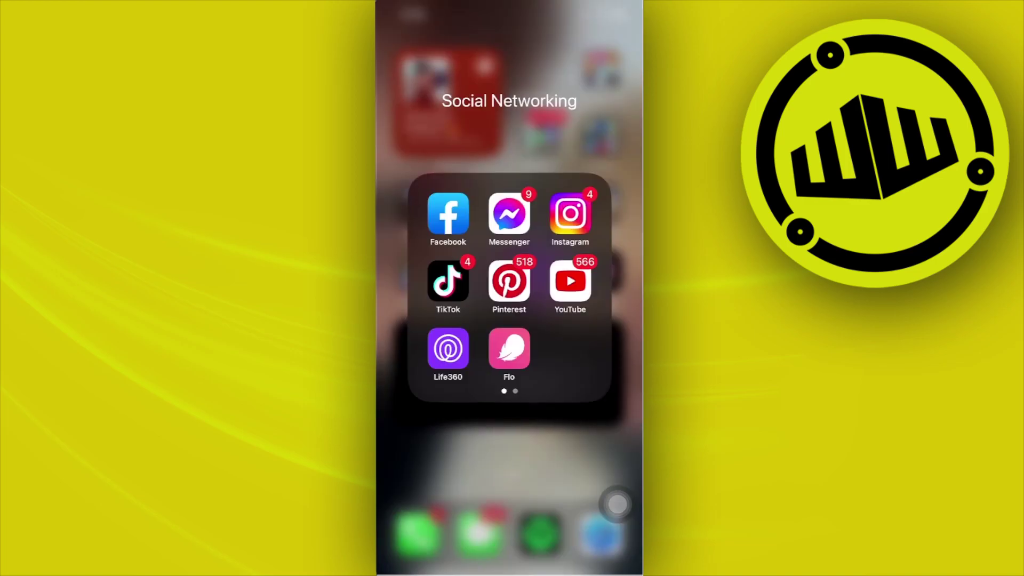
click(569, 213)
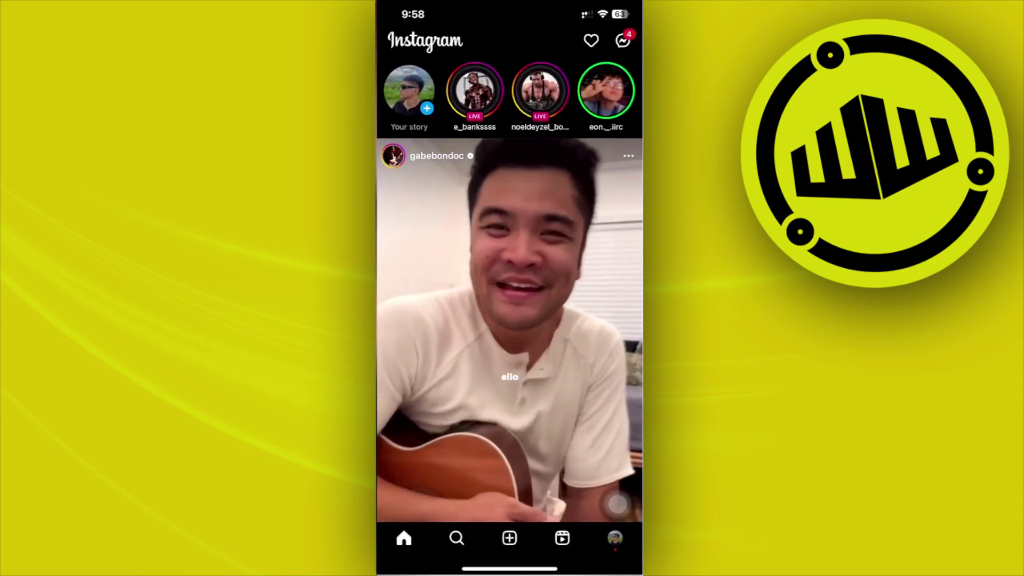
click(622, 40)
click(496, 70)
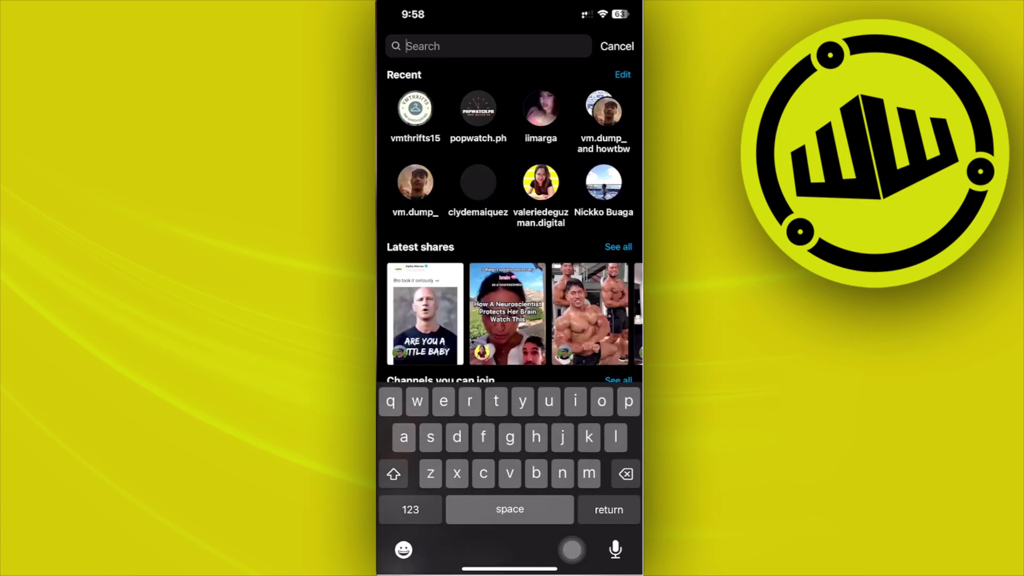
click(416, 113)
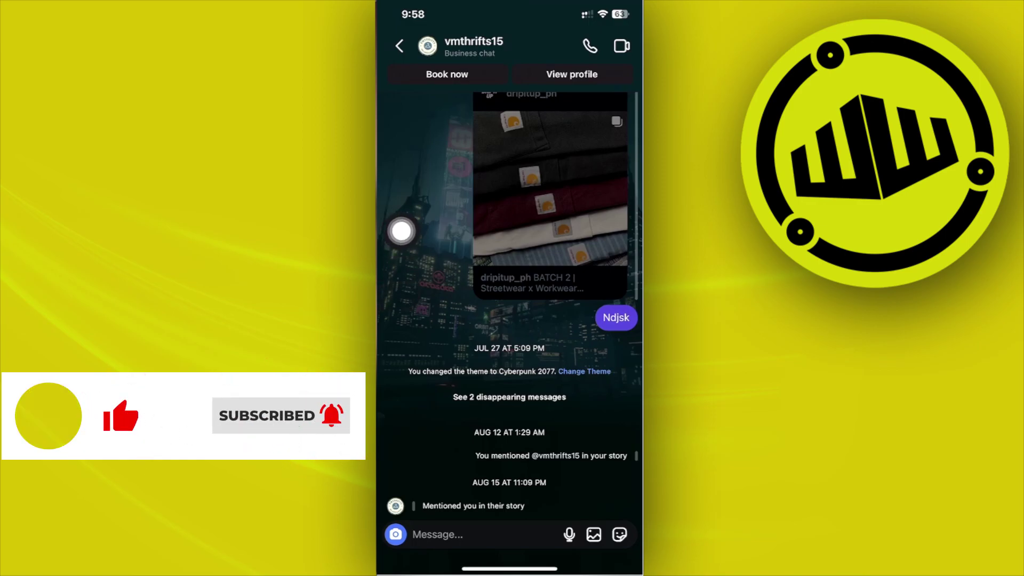
Step: Enable vanish mode and send the vanishing message 'Hsjkajjakak'
drag(508, 448, 509, 328)
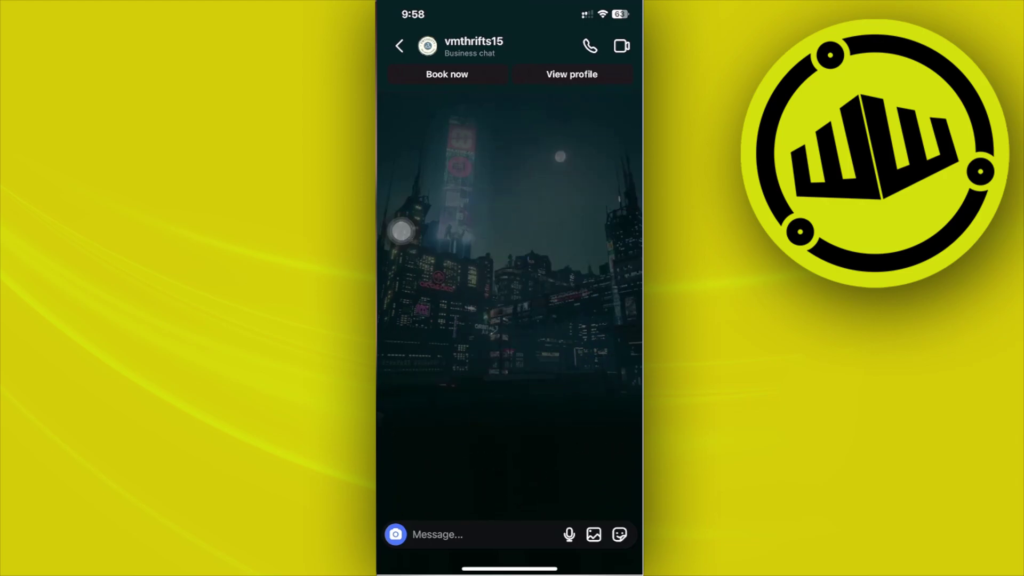
click(480, 534)
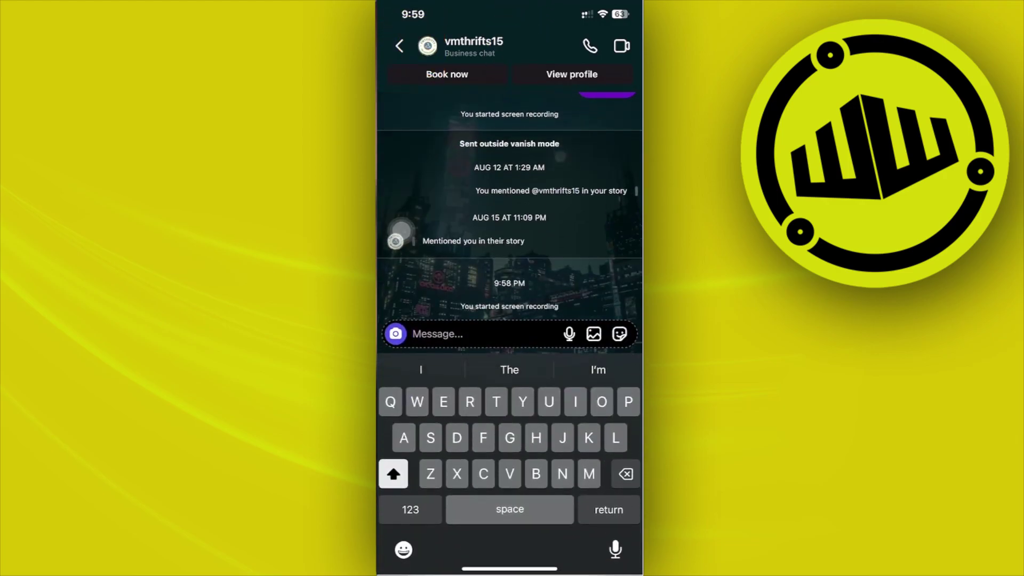
text(Hsjkajjakak)
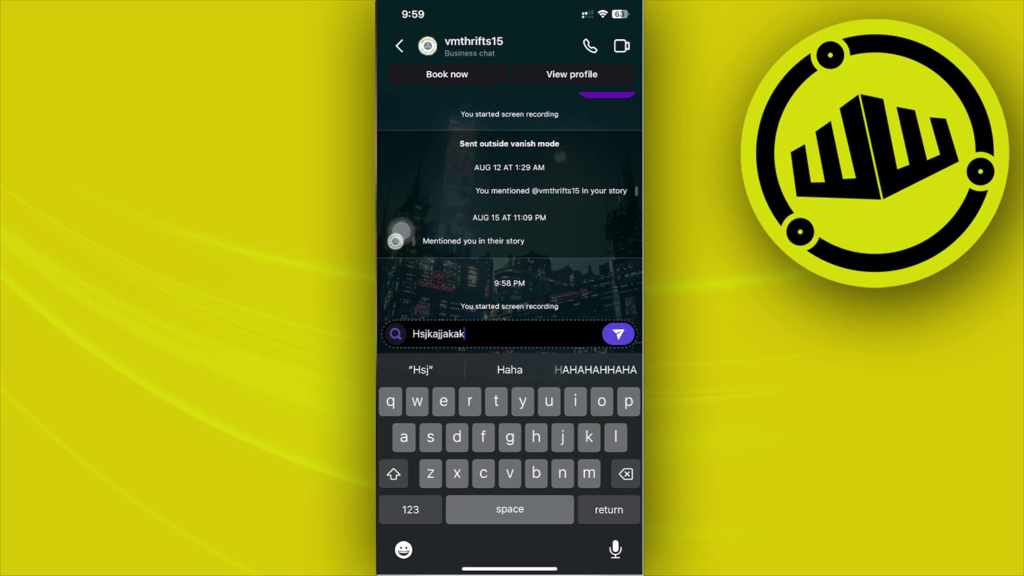
key(Return)
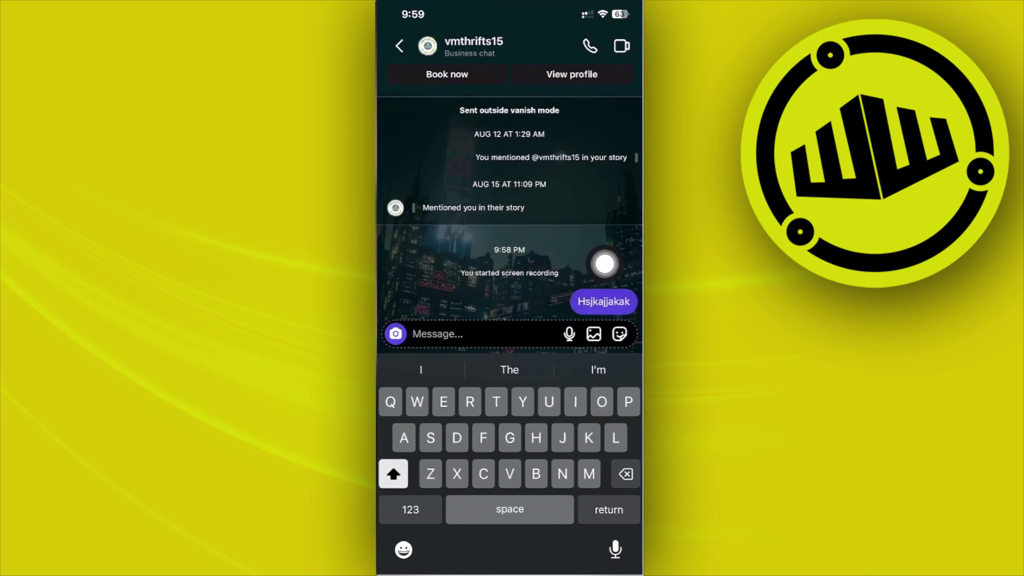
mouse_move(616, 219)
mouse_down()
mouse_move(576, 276)
mouse_move(617, 169)
mouse_up()
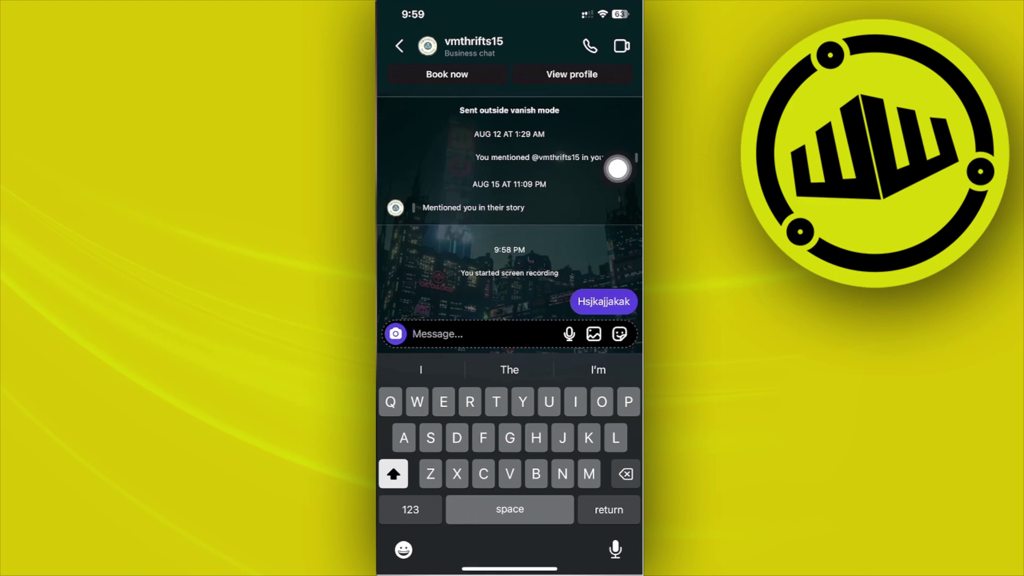
drag(617, 169, 617, 122)
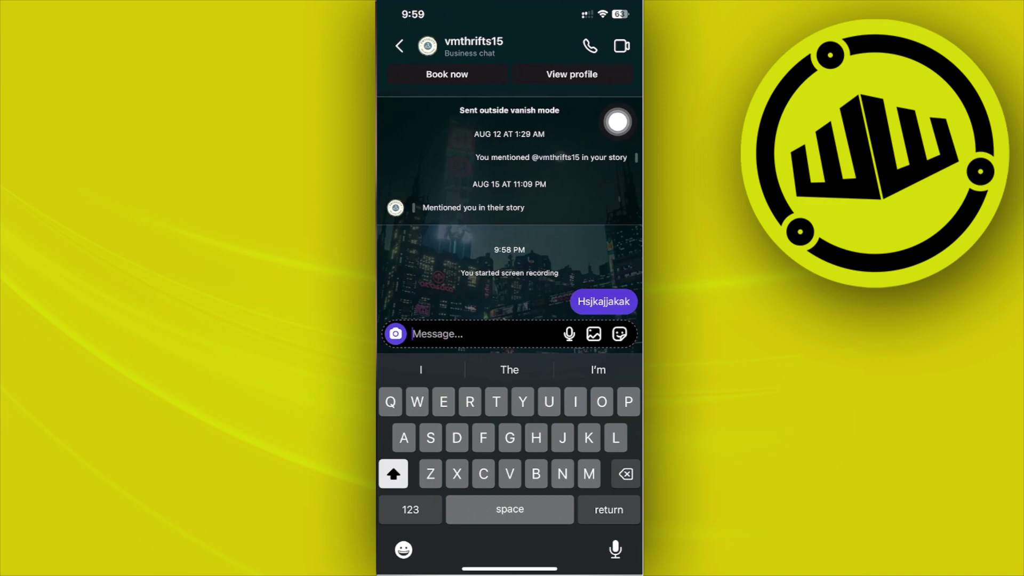
drag(510, 304, 510, 200)
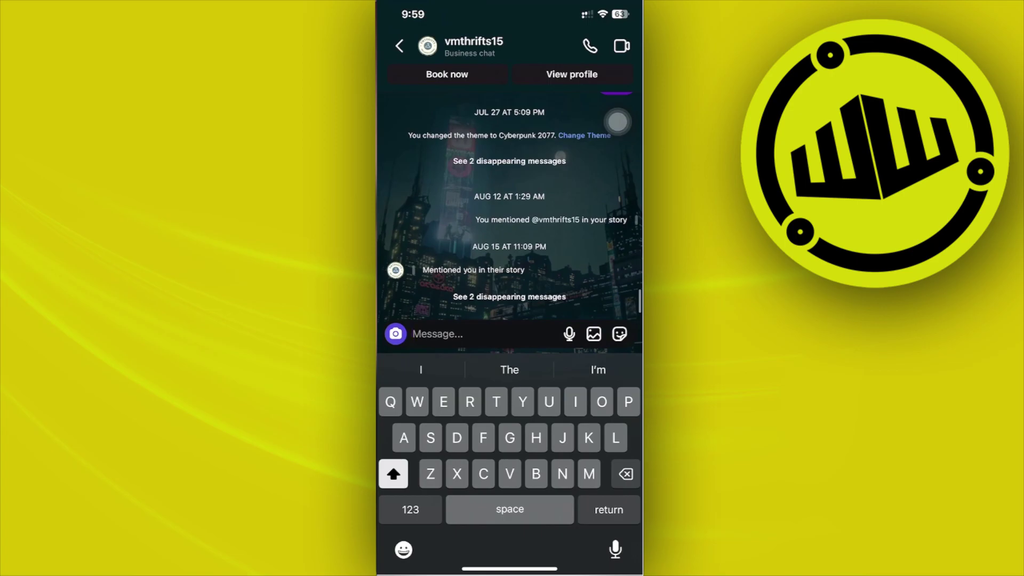
Step: Swipe up from the bottom edge to leave Instagram for the open Social Networking folder
drag(509, 570, 509, 320)
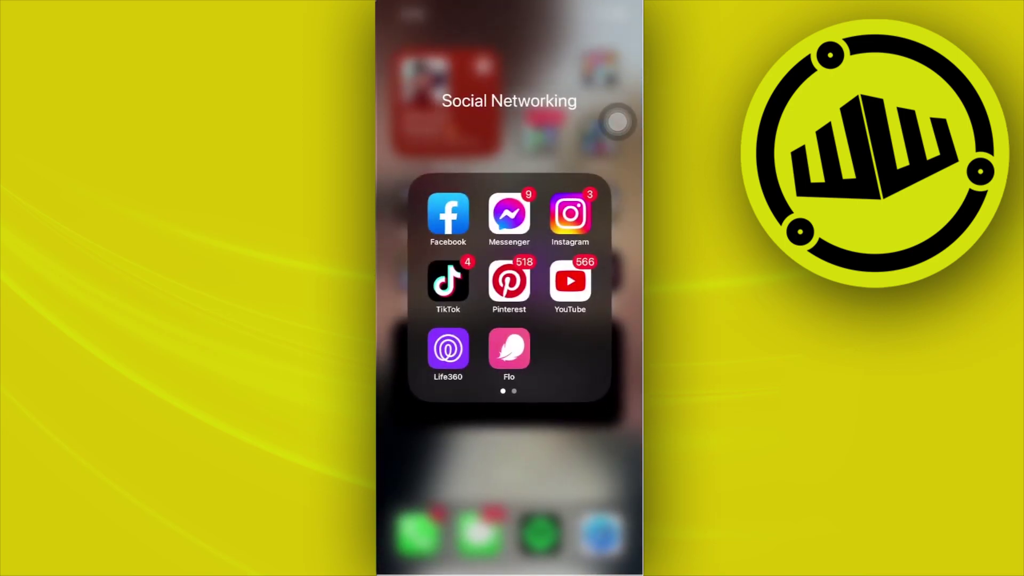